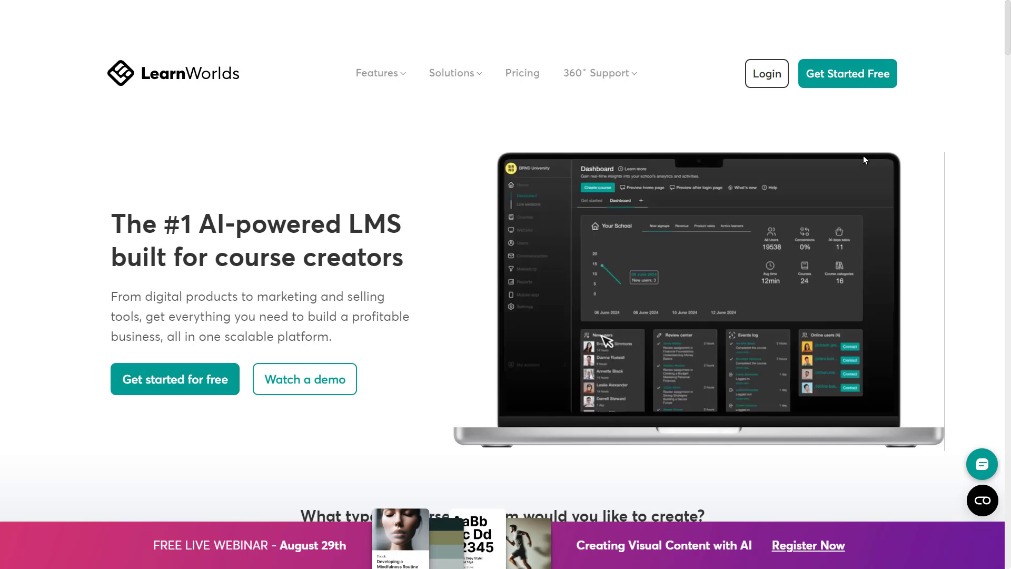
Log in to the English School account and open the account options menu.
{"action": "left_click", "coordinate": [768, 75]}
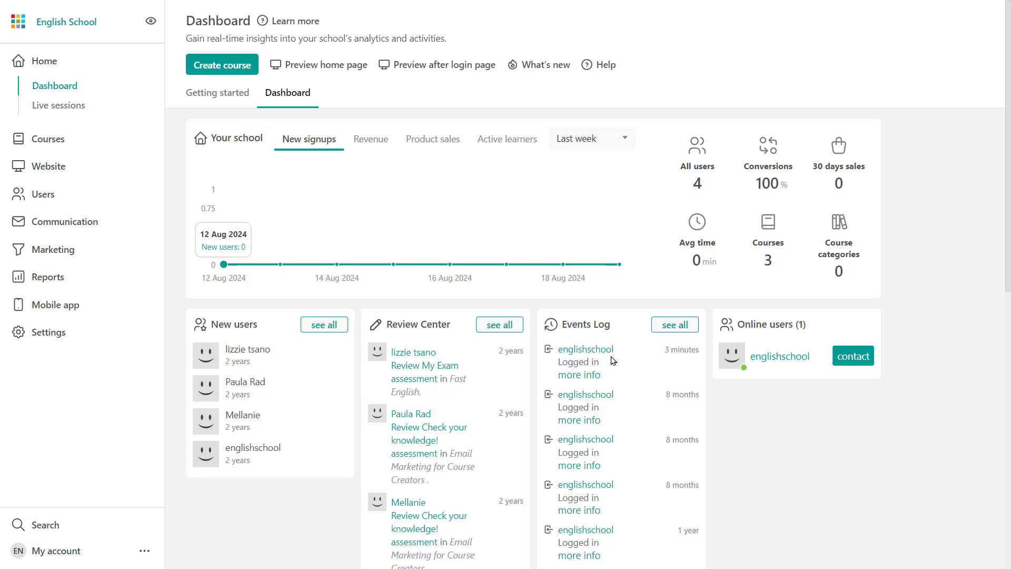
{"action": "left_click", "coordinate": [149, 551]}
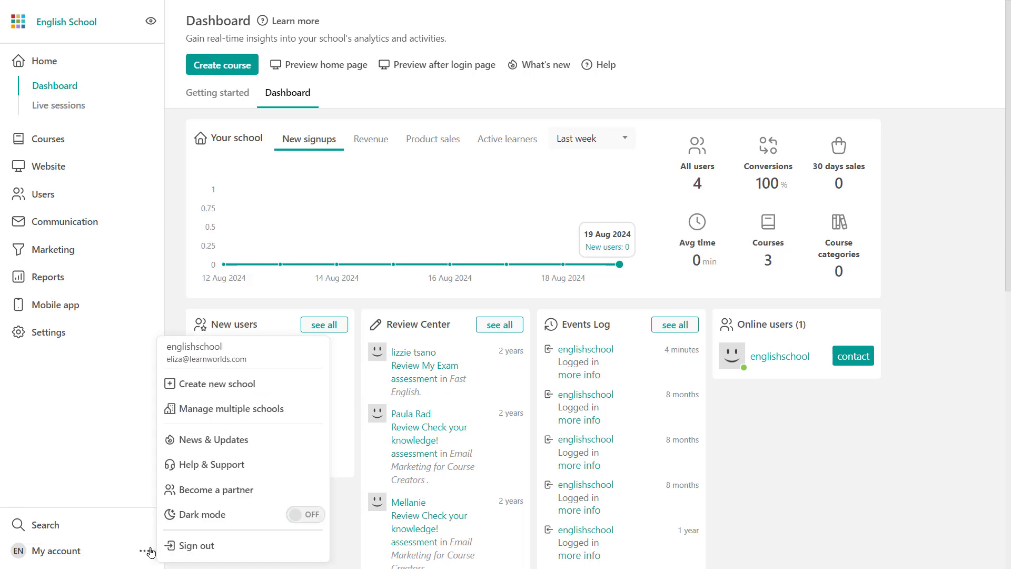
{"action": "left_click", "coordinate": [231, 416]}
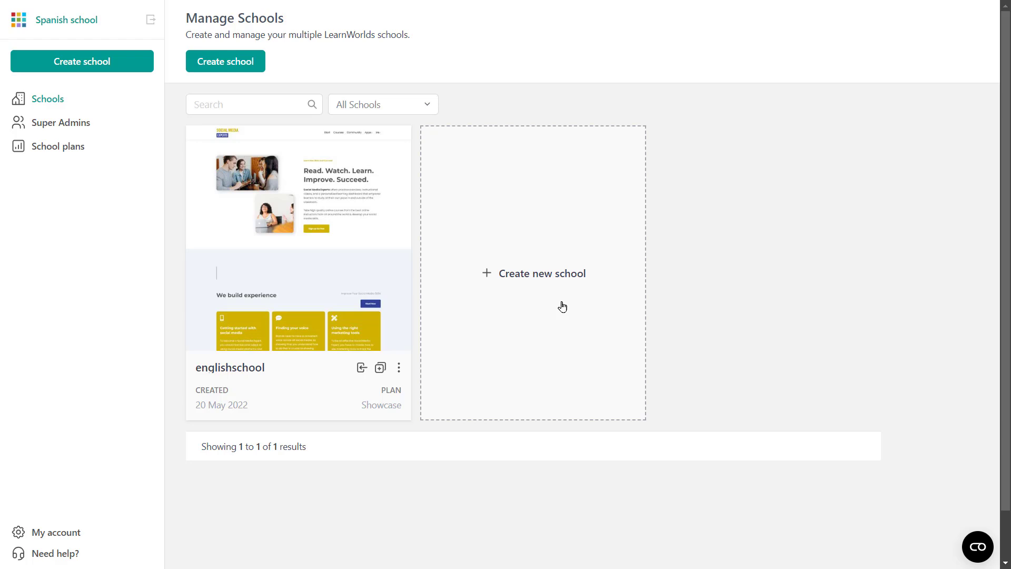
Create a trial school named 'Italian School' with the domain italianschool.
{"action": "left_click", "coordinate": [535, 275]}
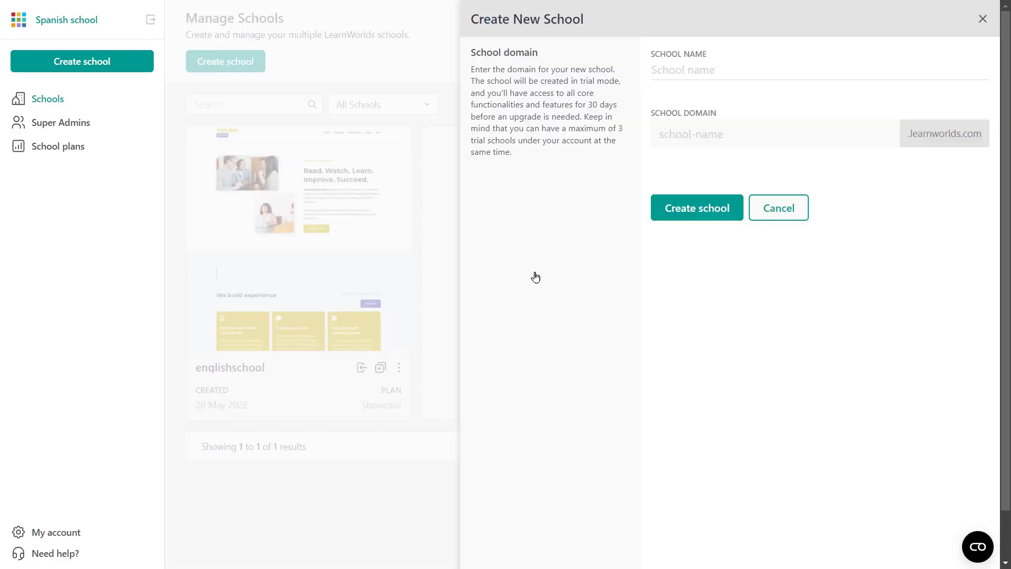
{"action": "left_click", "coordinate": [664, 64]}
{"action": "type", "text": "Italian School"}
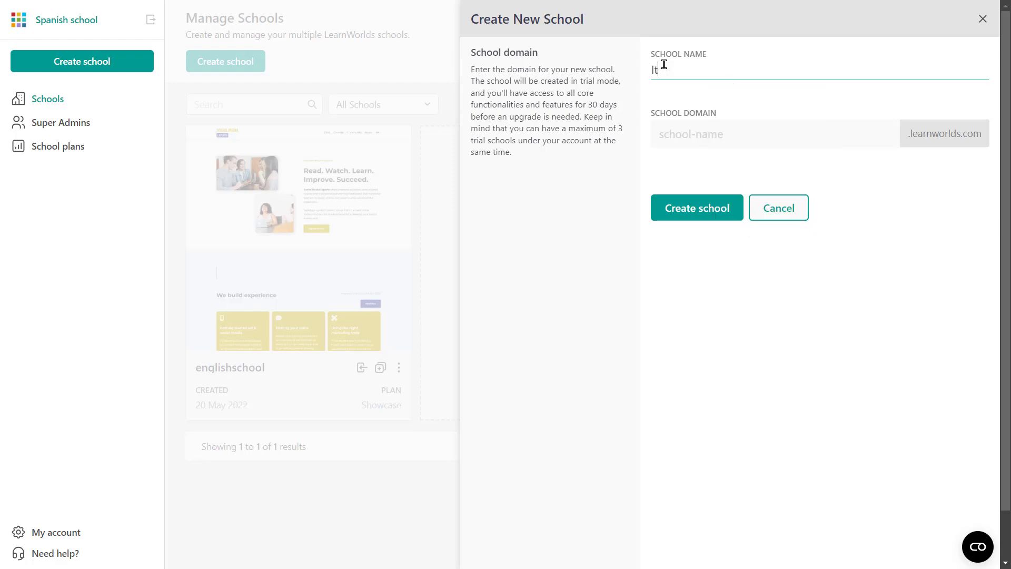
{"action": "left_click", "coordinate": [677, 140]}
{"action": "type", "text": "italianschool"}
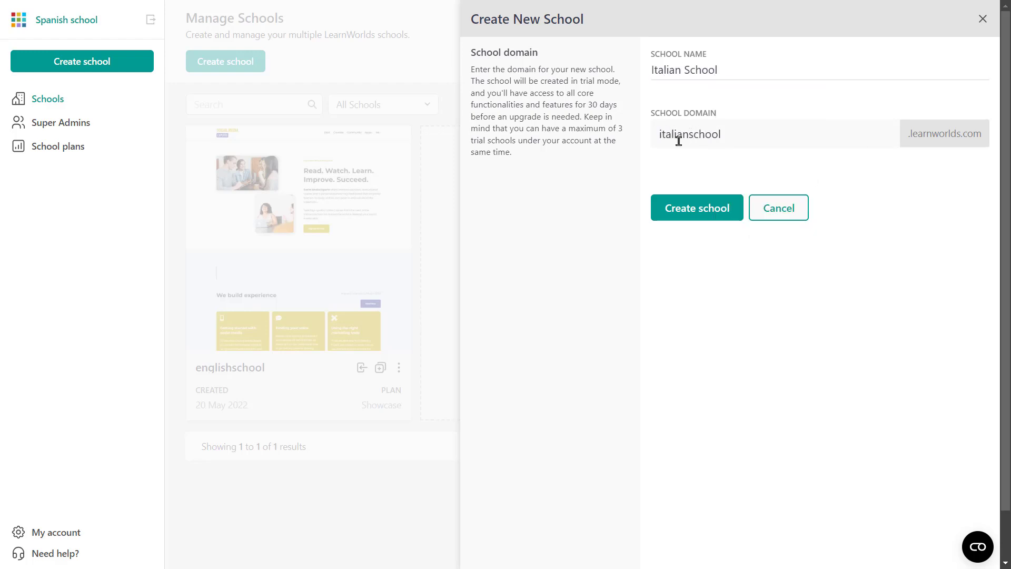
{"action": "left_click", "coordinate": [683, 218]}
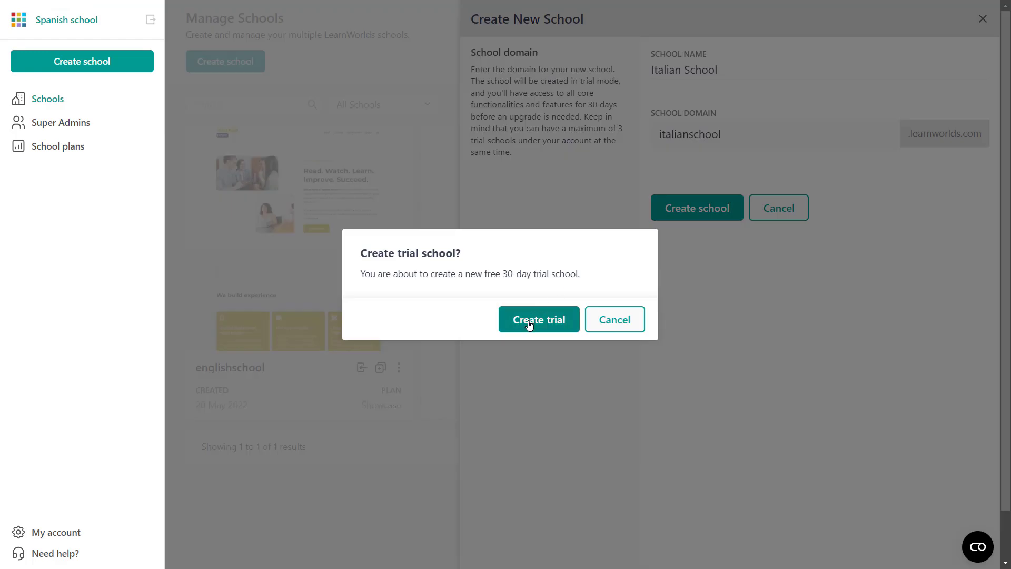
{"action": "left_click", "coordinate": [529, 324]}
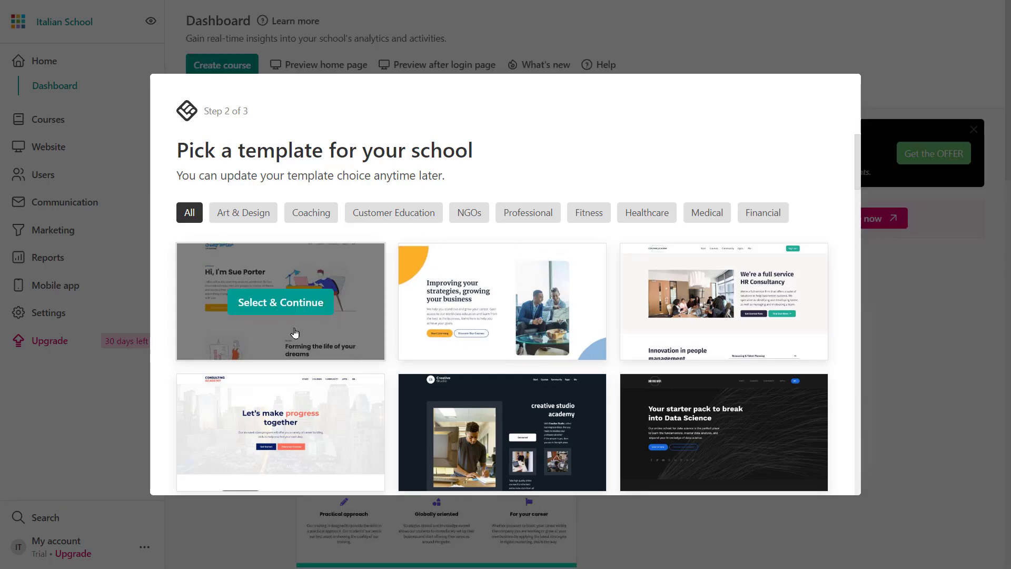
Pick the first template and answer the objective, experience and audience questions, choosing the Author role.
{"action": "left_click", "coordinate": [263, 306]}
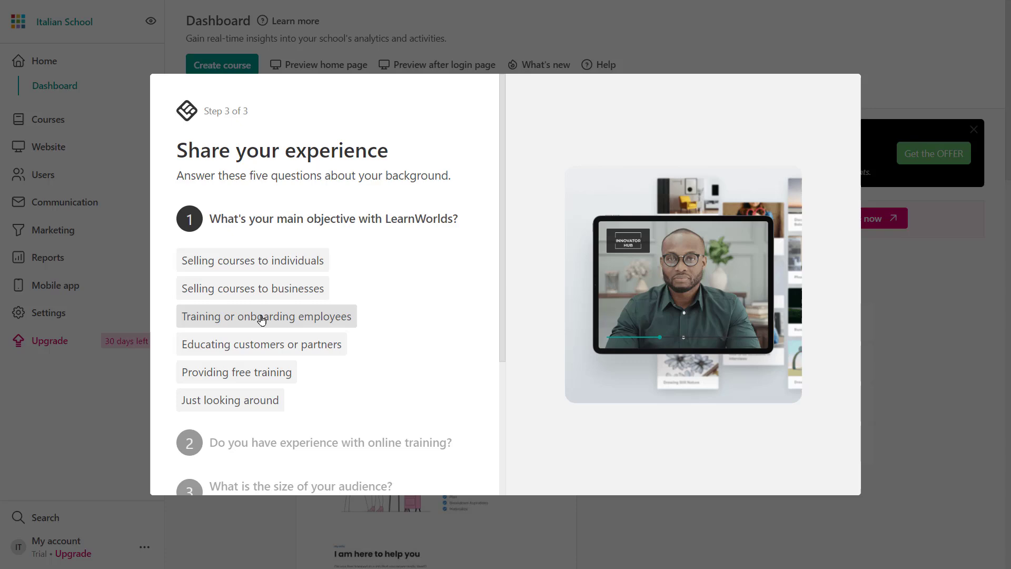
{"action": "left_click", "coordinate": [246, 288]}
{"action": "left_click", "coordinate": [221, 337]}
{"action": "left_click", "coordinate": [221, 359]}
{"action": "left_click", "coordinate": [221, 406]}
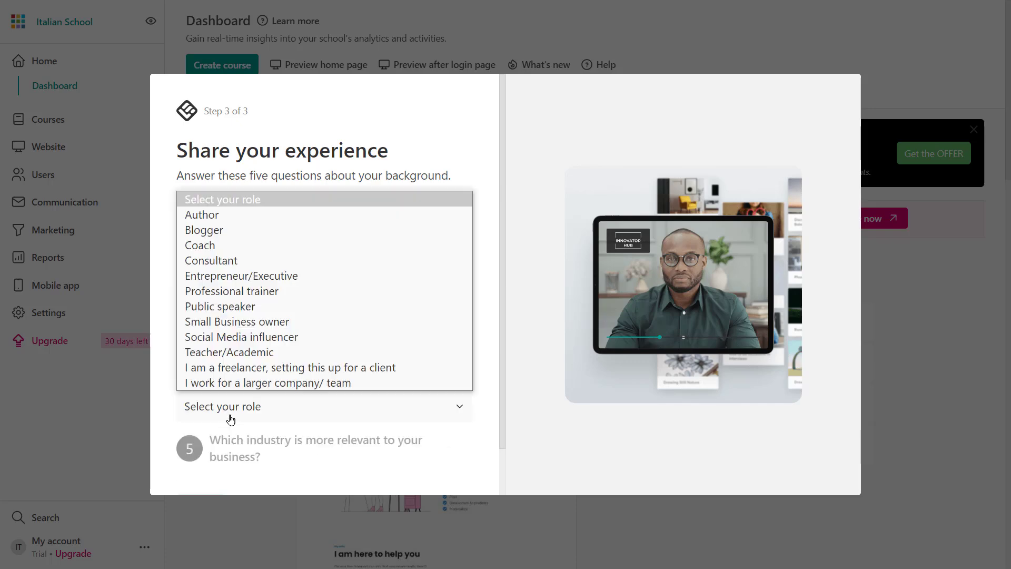
{"action": "left_click", "coordinate": [195, 221]}
Choose College & Higher Education as the topic, finish setup, and explore the school yourself.
{"action": "left_click", "coordinate": [245, 406]}
{"action": "scroll", "coordinate": [240, 185], "scroll_direction": "down", "scroll_amount": 1}
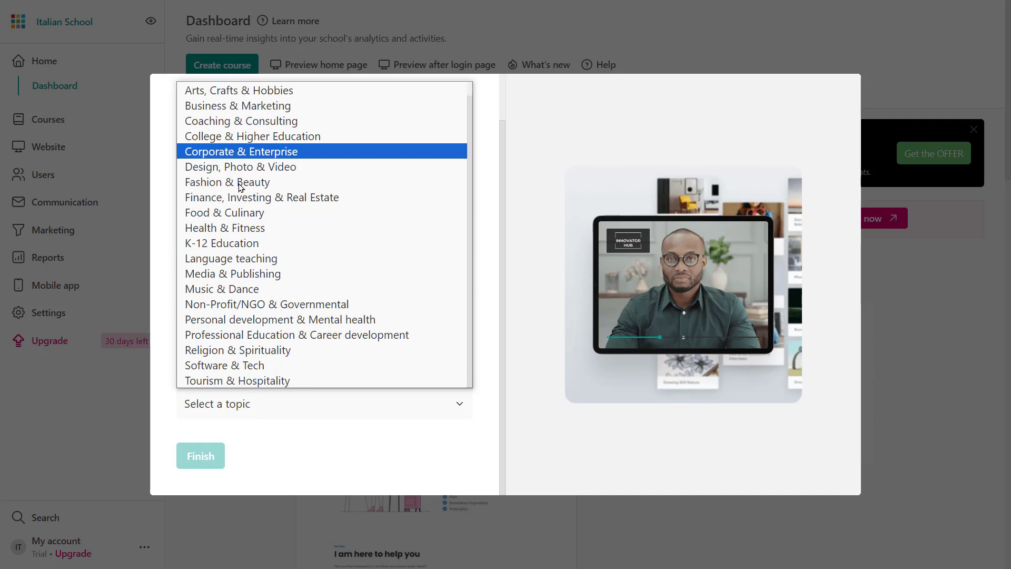
{"action": "left_click", "coordinate": [243, 139]}
{"action": "left_click", "coordinate": [202, 462]}
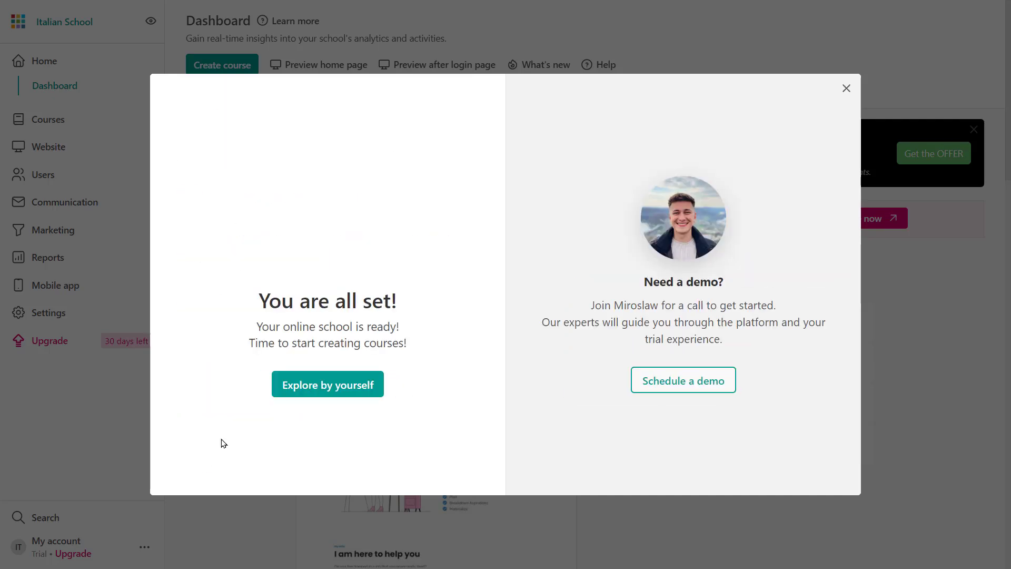
{"action": "left_click", "coordinate": [314, 393]}
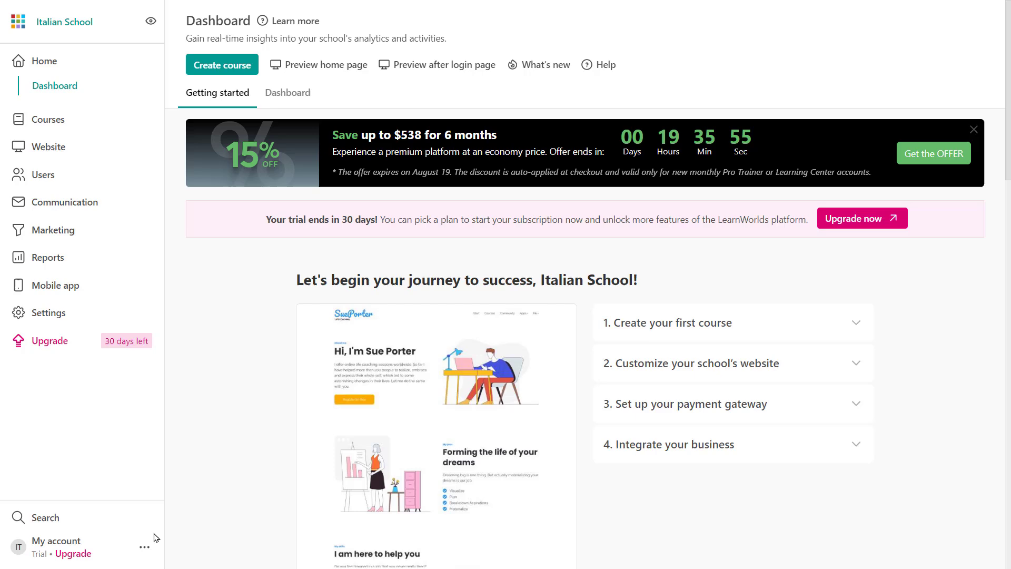
Go to Manage multiple schools to see englishschool and Italian School listed.
{"action": "left_click", "coordinate": [144, 547]}
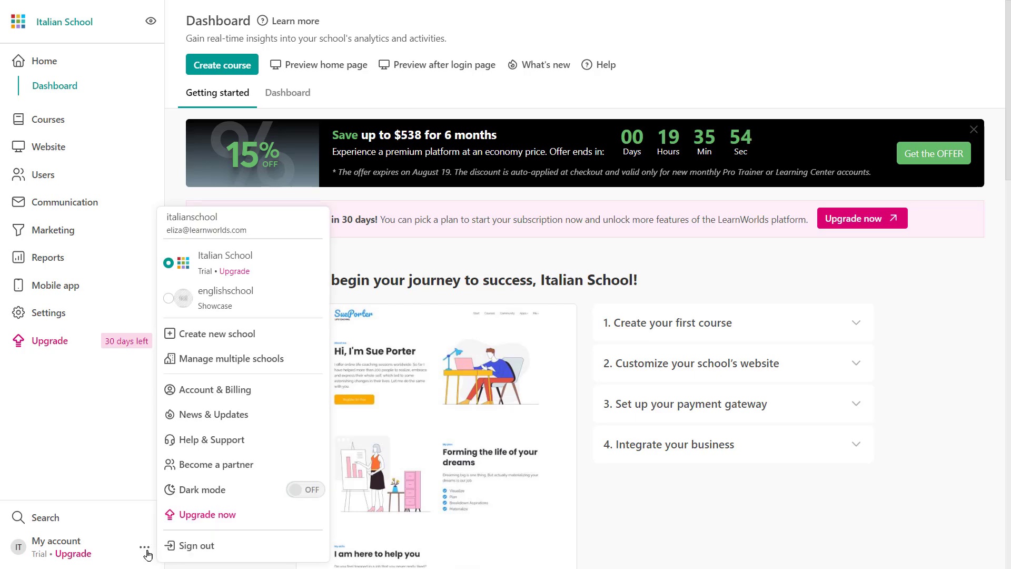
{"action": "left_click", "coordinate": [224, 361]}
{"action": "mouse_move", "coordinate": [252, 282]}
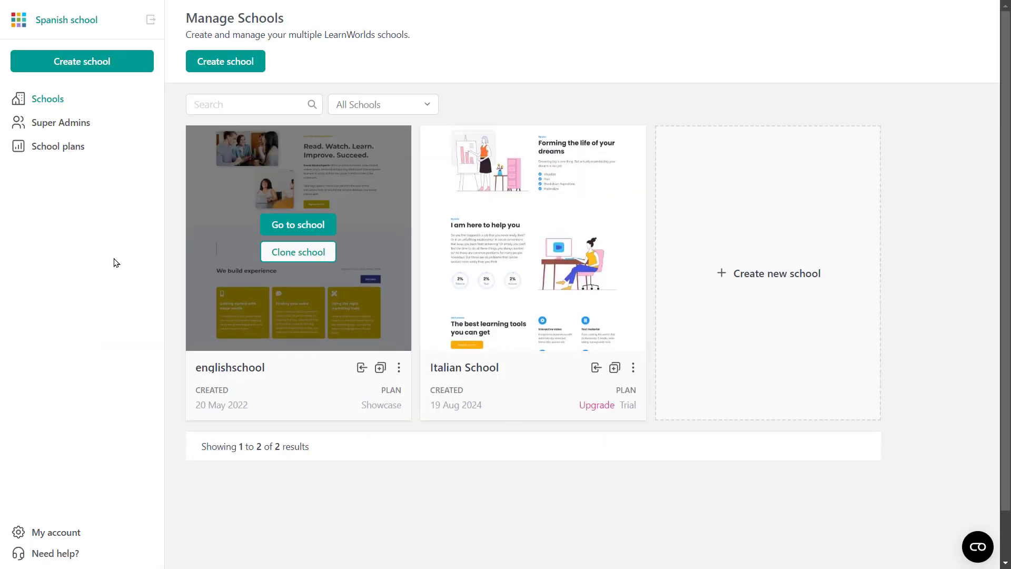
{"action": "mouse_move", "coordinate": [514, 285]}
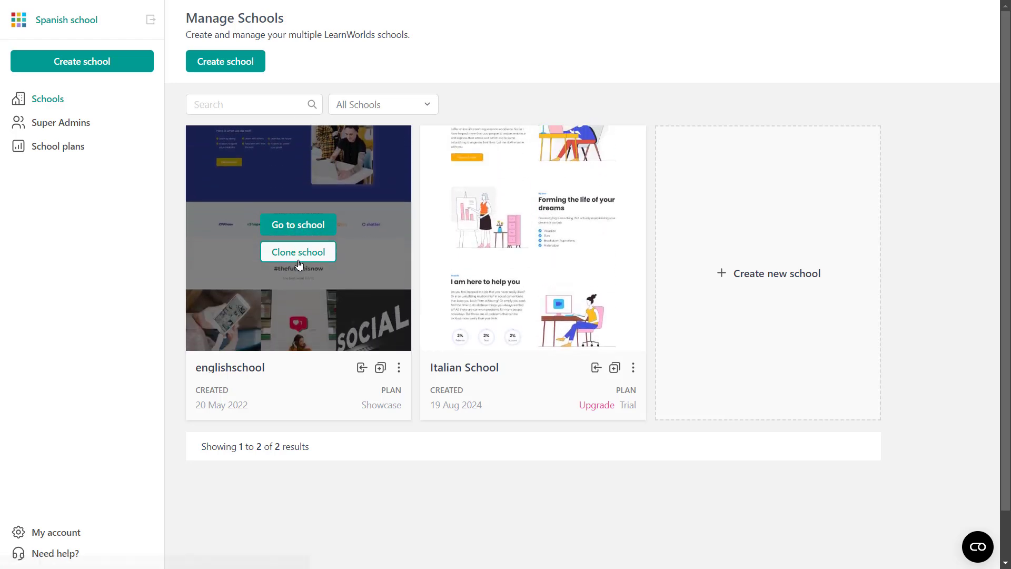
{"action": "mouse_move", "coordinate": [480, 257]}
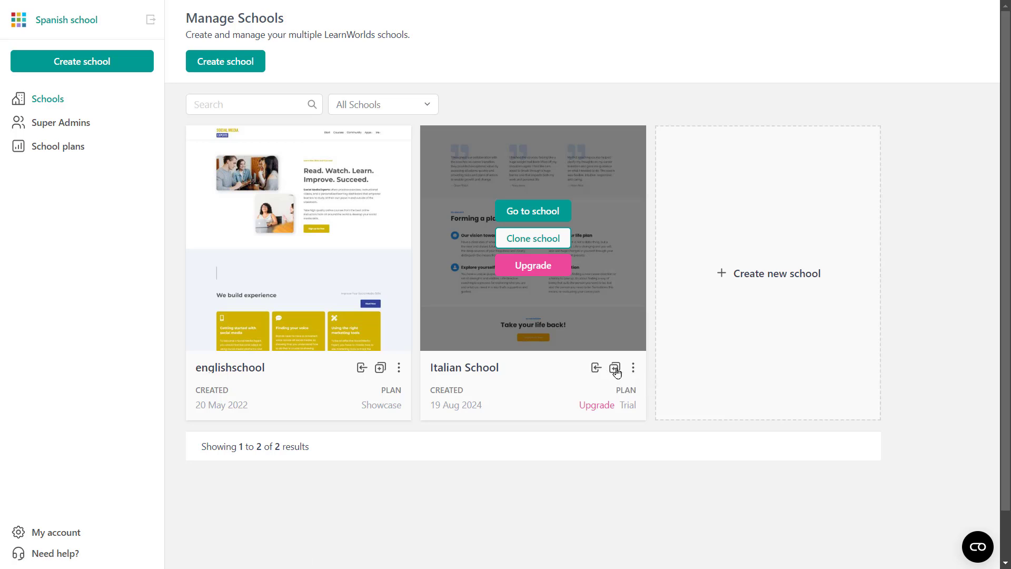
Check Italian School's options menu, then browse its upgrade plans from Starter to Learning Center + Mobile.
{"action": "left_click", "coordinate": [633, 367]}
{"action": "left_click", "coordinate": [631, 369]}
{"action": "left_click", "coordinate": [633, 367]}
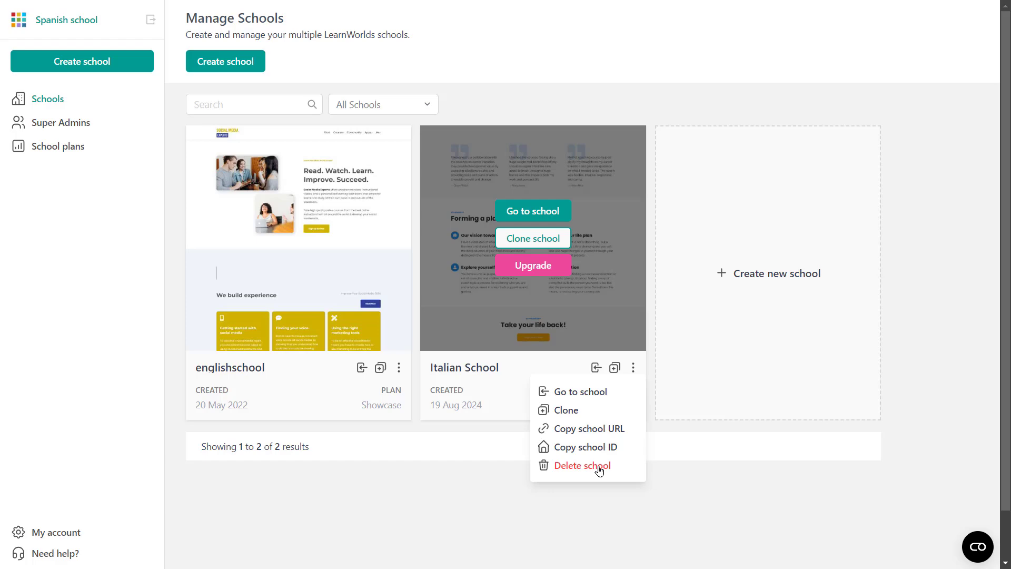
{"action": "left_click", "coordinate": [531, 272]}
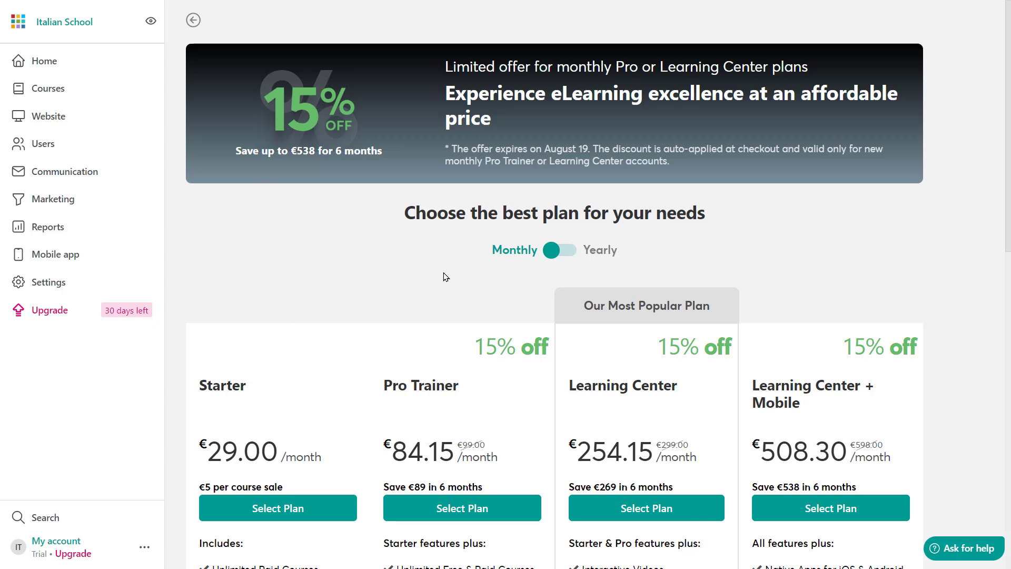
{"action": "scroll", "coordinate": [445, 276], "scroll_direction": "down", "scroll_amount": 3}
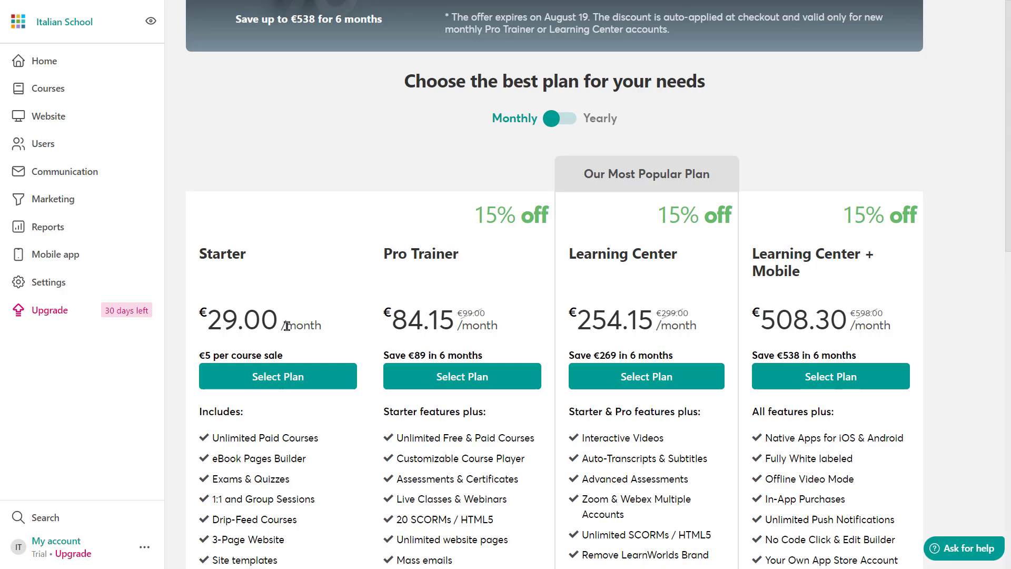
{"action": "scroll", "coordinate": [573, 311], "scroll_direction": "down", "scroll_amount": 3}
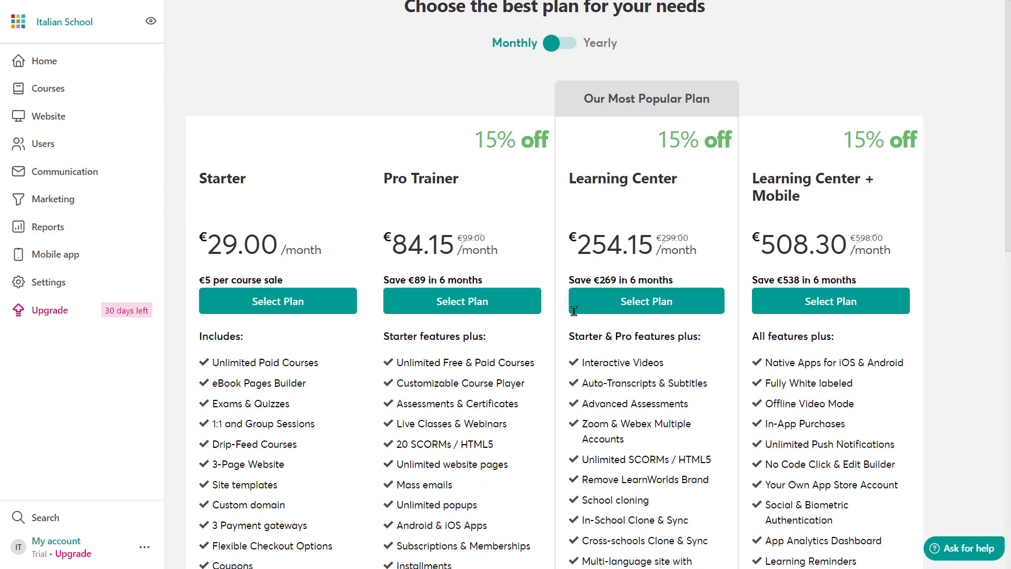
{"action": "scroll", "coordinate": [671, 291], "scroll_direction": "up", "scroll_amount": 4}
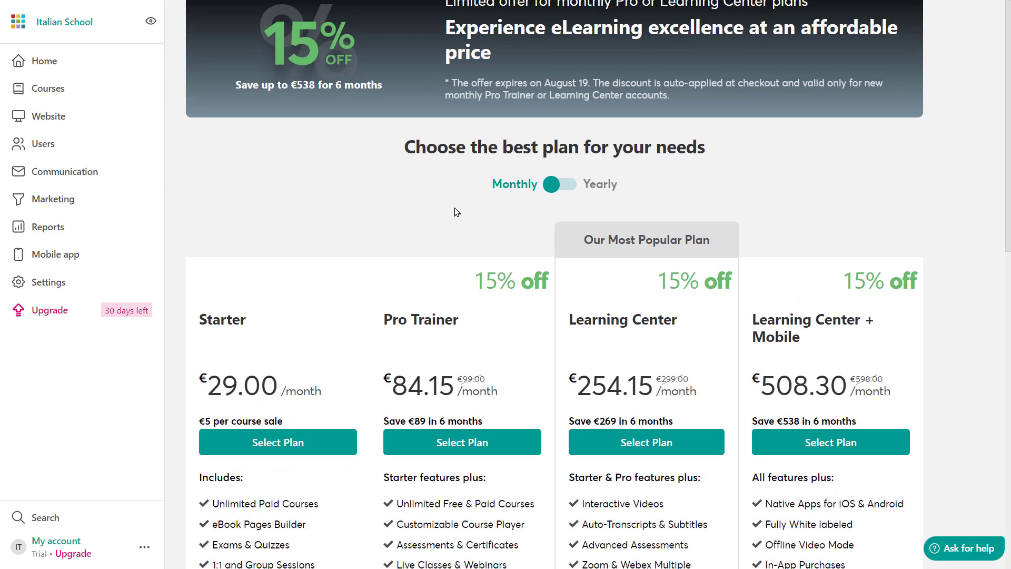
Return to the schools list and open Italian School's options menu.
{"action": "left_click", "coordinate": [553, 191]}
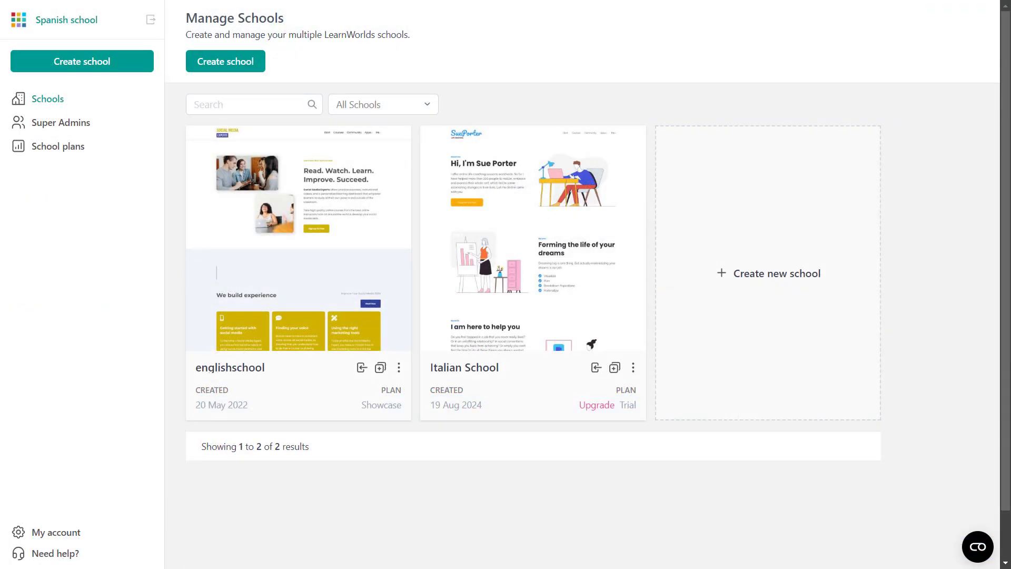
{"action": "left_click", "coordinate": [633, 367]}
Open Super Admins, start a new super admin, and enter the admin's first name.
{"action": "left_click", "coordinate": [58, 129]}
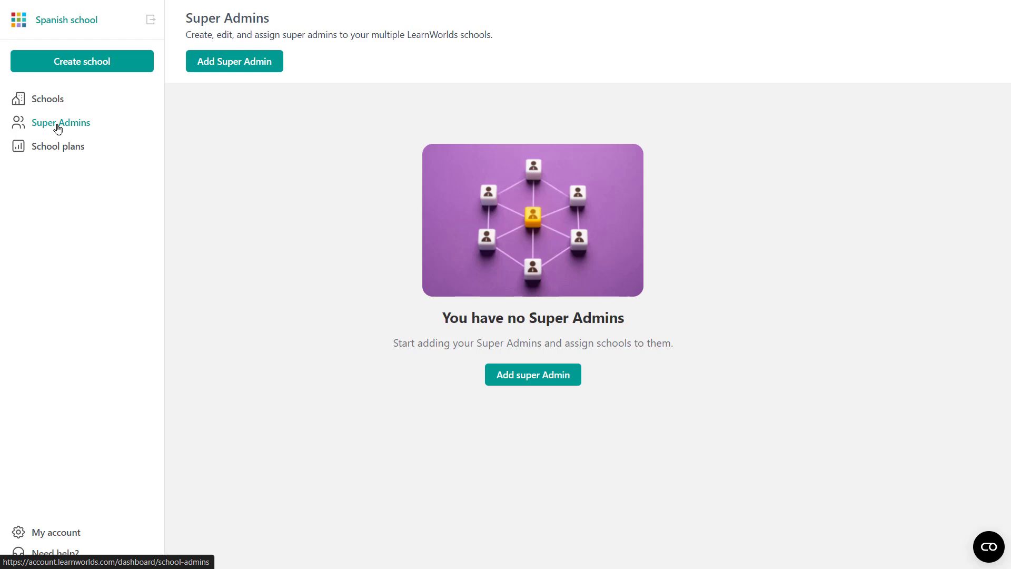
{"action": "left_click", "coordinate": [530, 374]}
{"action": "left_click", "coordinate": [718, 70]}
{"action": "type", "text": "Nick Super"}
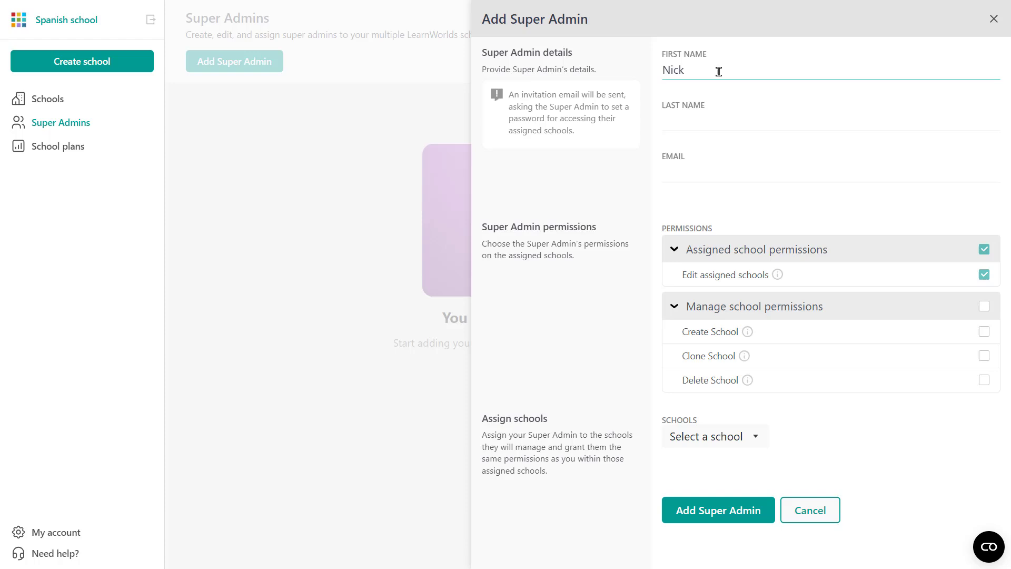
{"action": "key", "text": "BackSpace"}
{"action": "key", "text": "BackSpace"}
{"action": "key", "text": "BackSpace"}
{"action": "key", "text": "BackSpace"}
{"action": "key", "text": "BackSpace"}
{"action": "type", "text": "ITALI"}
{"action": "key", "text": "BackSpace"}
{"action": "key", "text": "BackSpace"}
{"action": "key", "text": "BackSpace"}
{"action": "key", "text": "BackSpace"}
{"action": "key", "text": "BackSpace"}
{"action": "type", "text": "Italian School Super Admin"}
Clear the e-mail mistakenly put in Last Name and enter the admin's e-mail address.
{"action": "left_click", "coordinate": [697, 119]}
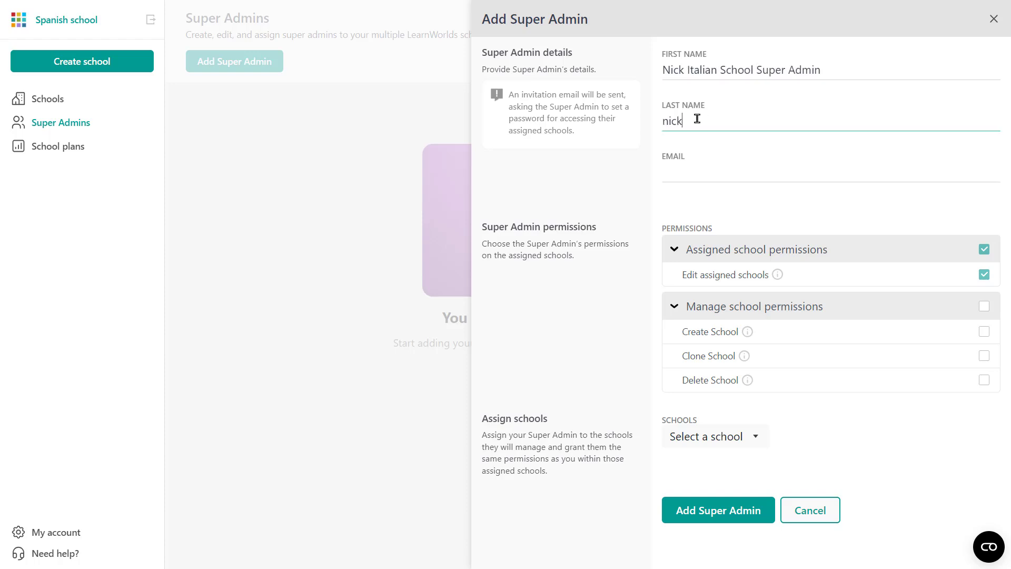
{"action": "key", "text": "ctrl+a"}
{"action": "key", "text": "BackSpace"}
{"action": "left_click", "coordinate": [678, 174]}
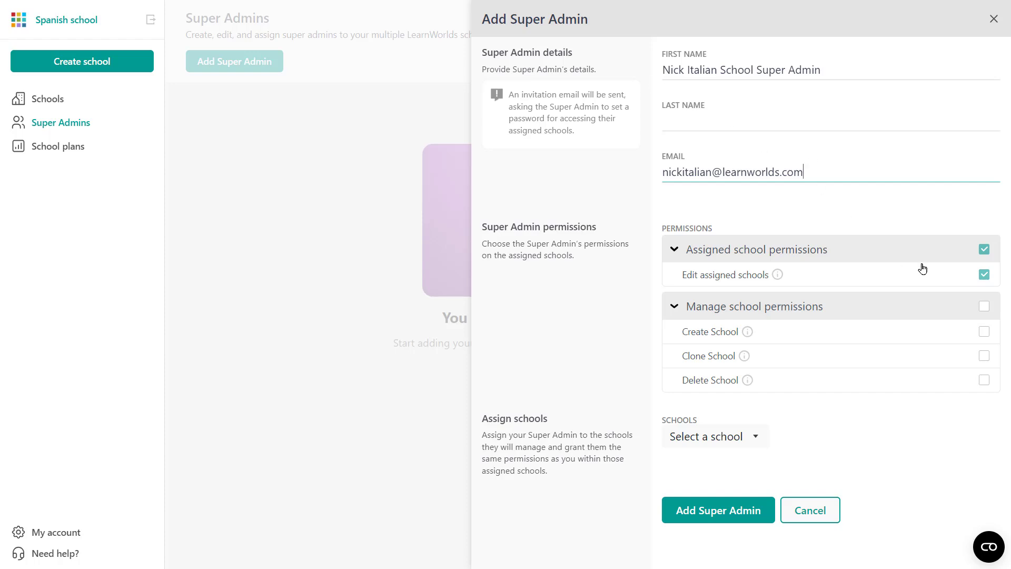
Grant the Create School and Clone School permissions and assign englishschool in the Schools list.
{"action": "left_click", "coordinate": [984, 278]}
{"action": "left_click", "coordinate": [983, 335]}
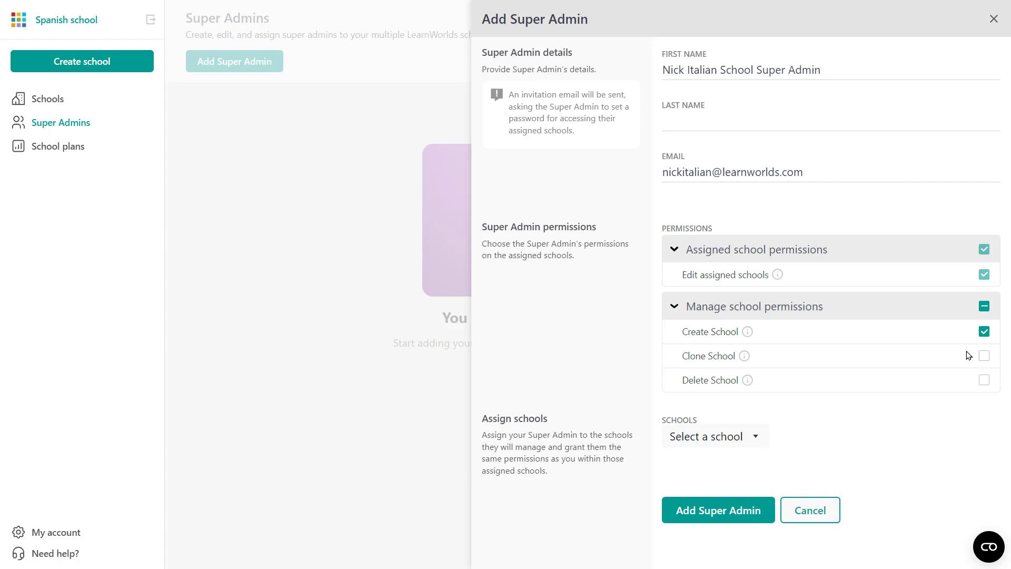
{"action": "left_click", "coordinate": [989, 361]}
{"action": "left_click", "coordinate": [761, 445]}
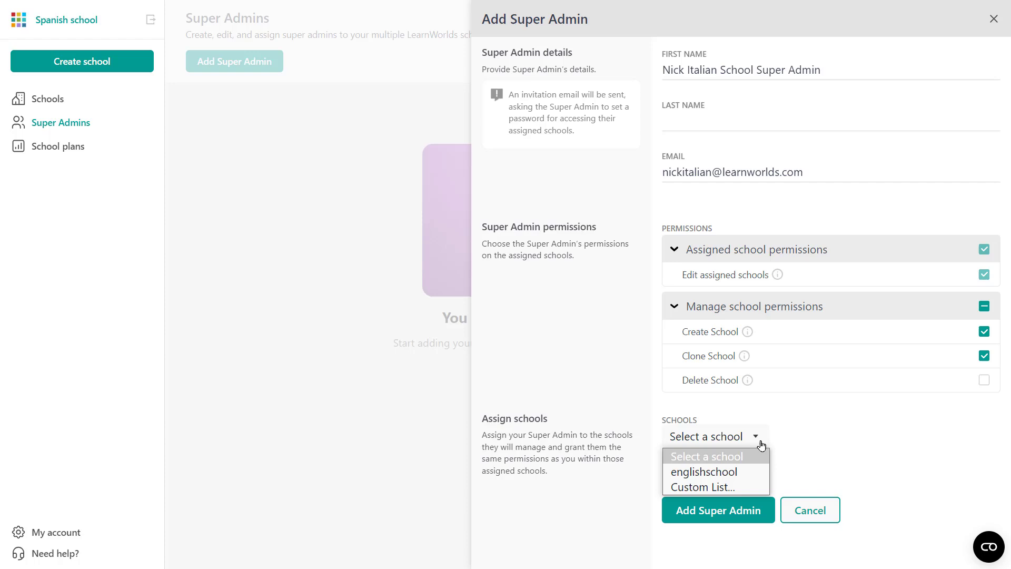
{"action": "left_click", "coordinate": [743, 466]}
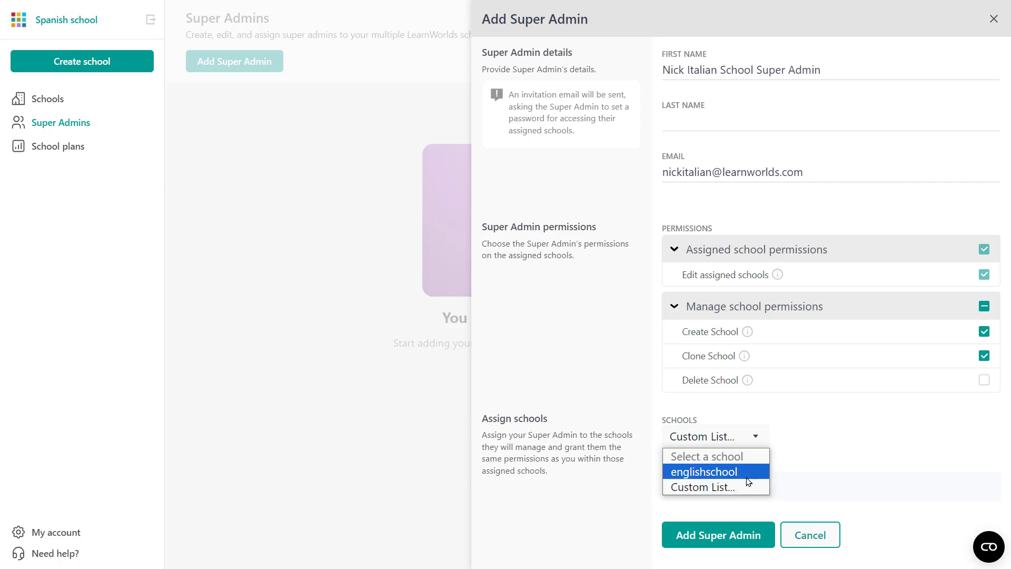
{"action": "left_click", "coordinate": [717, 477]}
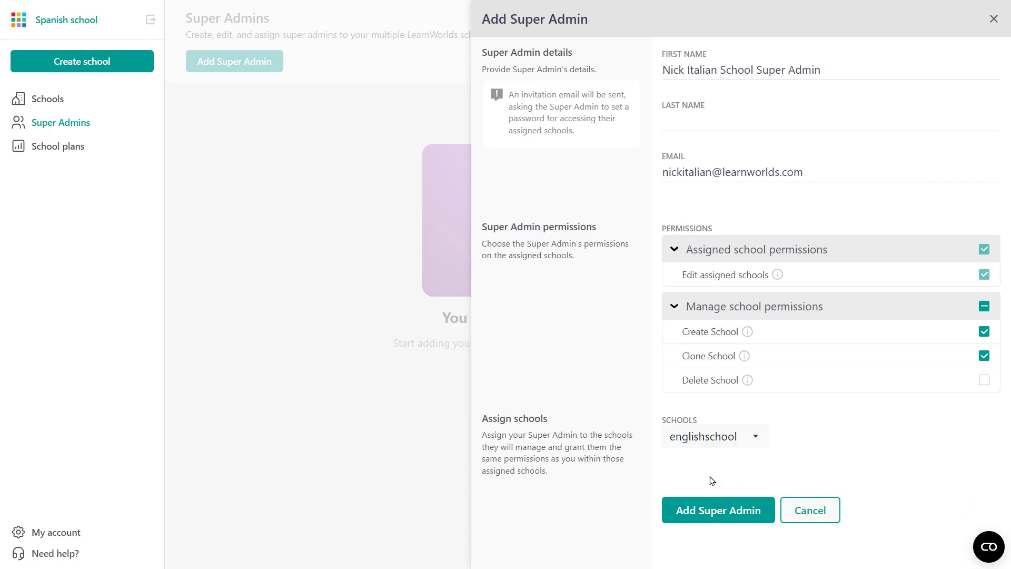
Fill in the required last name and save the super admin invitation.
{"action": "left_click", "coordinate": [731, 518]}
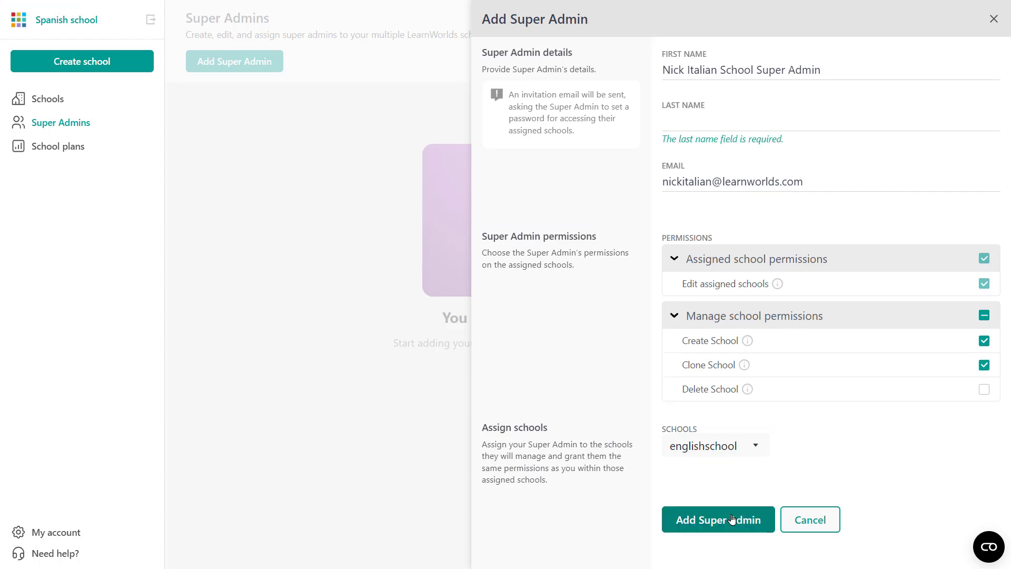
{"action": "left_click", "coordinate": [668, 126]}
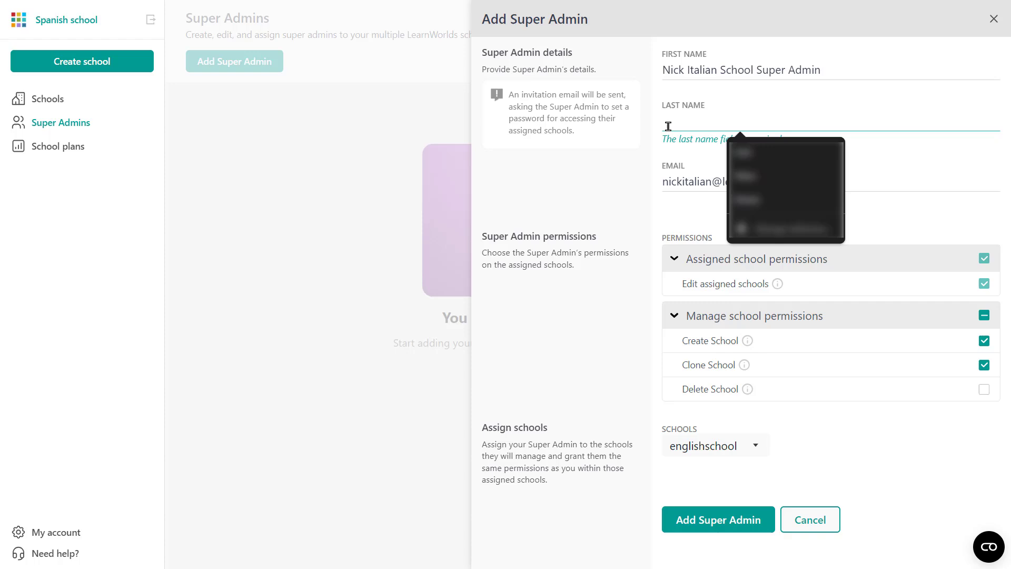
{"action": "type", "text": "Nick Ita"}
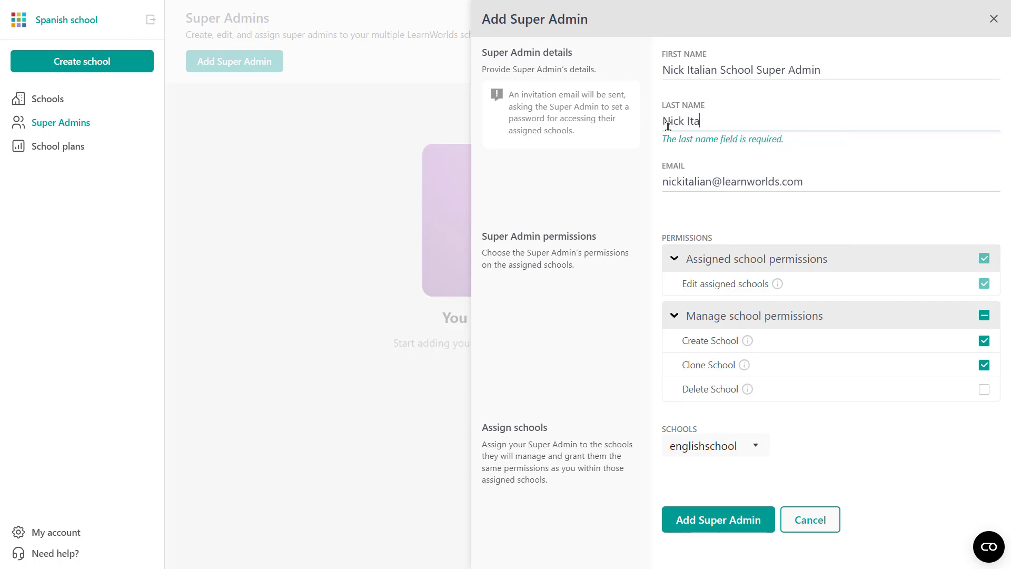
{"action": "type", "text": "lian"}
{"action": "left_click", "coordinate": [722, 522]}
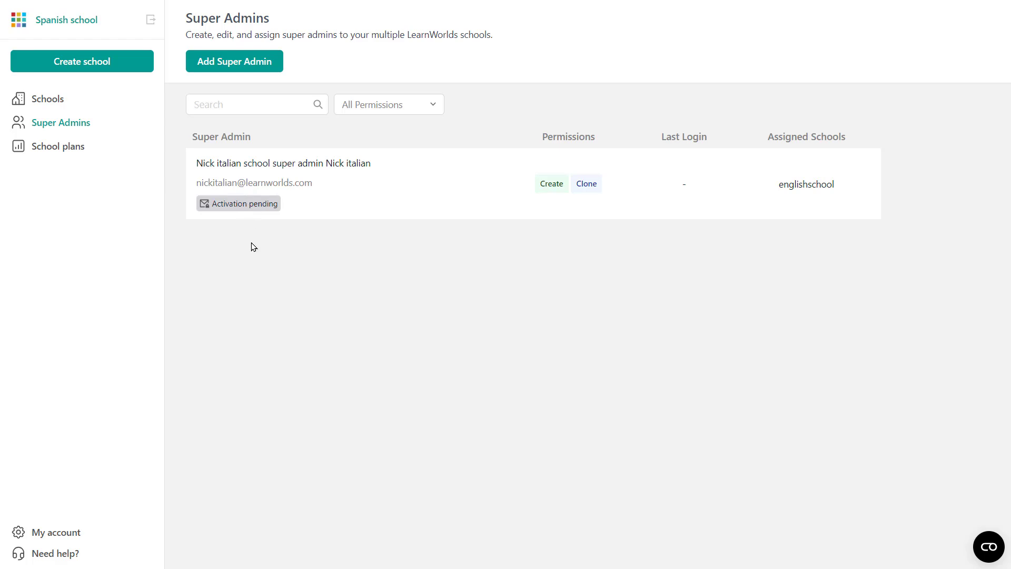
Open the School plans overview from the left sidebar.
{"action": "left_click", "coordinate": [62, 146]}
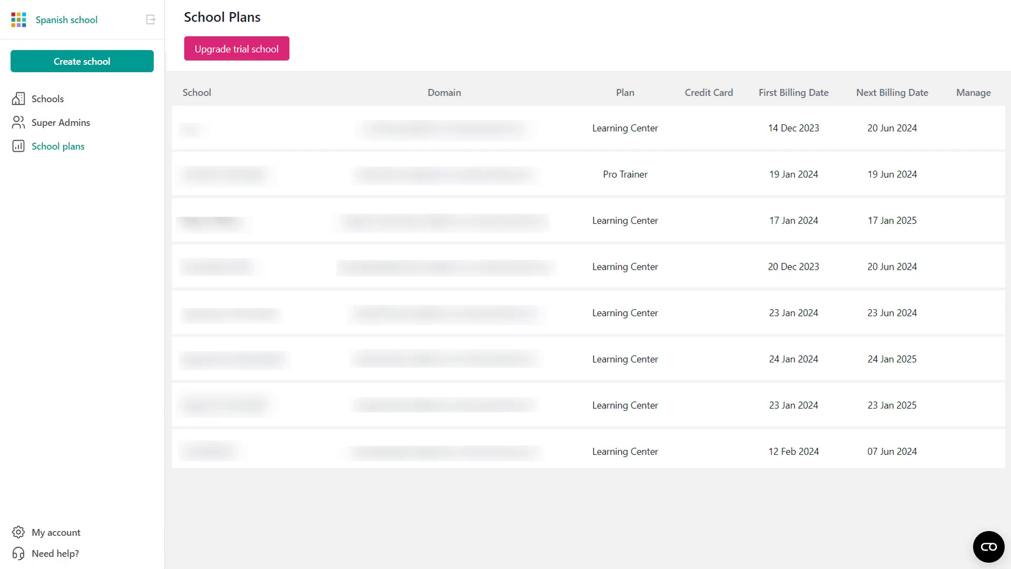
Return from My account to the Manage Schools list showing englishschool and Italian School.
{"action": "left_click", "coordinate": [70, 532]}
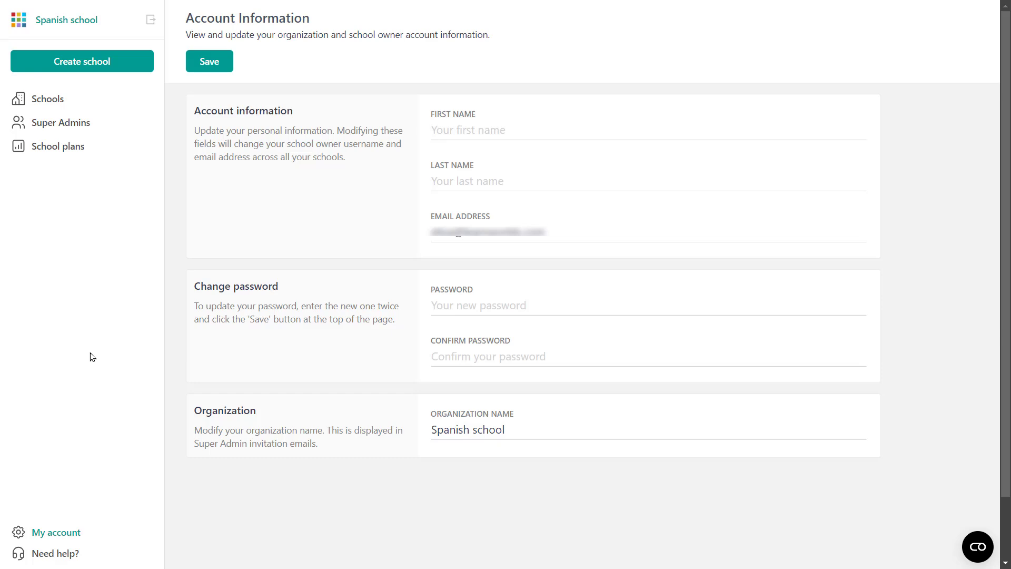
{"action": "left_click", "coordinate": [37, 100]}
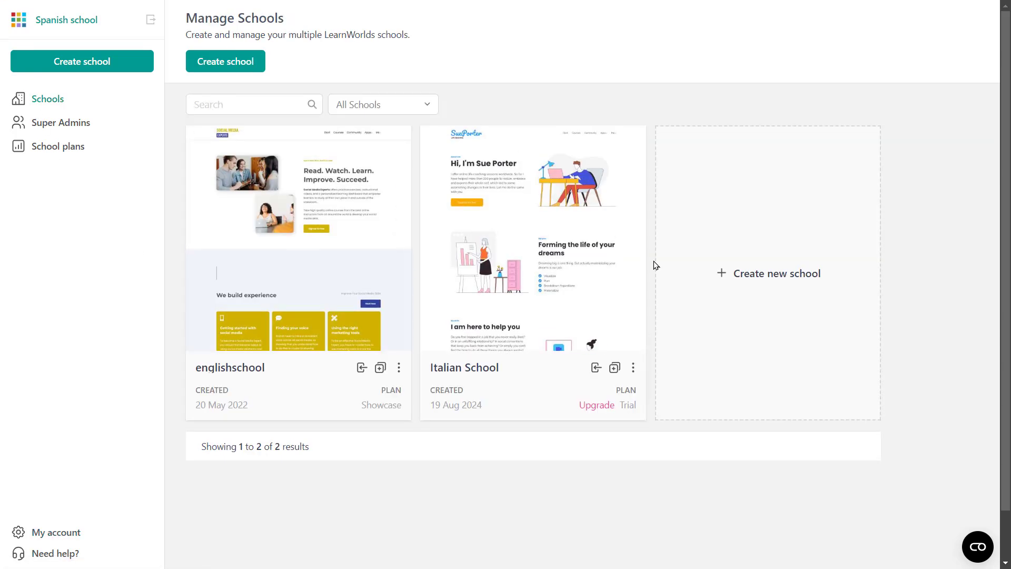
Start cloning englishschool and enter englishschoolvol2 as the new school domain.
{"action": "mouse_move", "coordinate": [291, 235]}
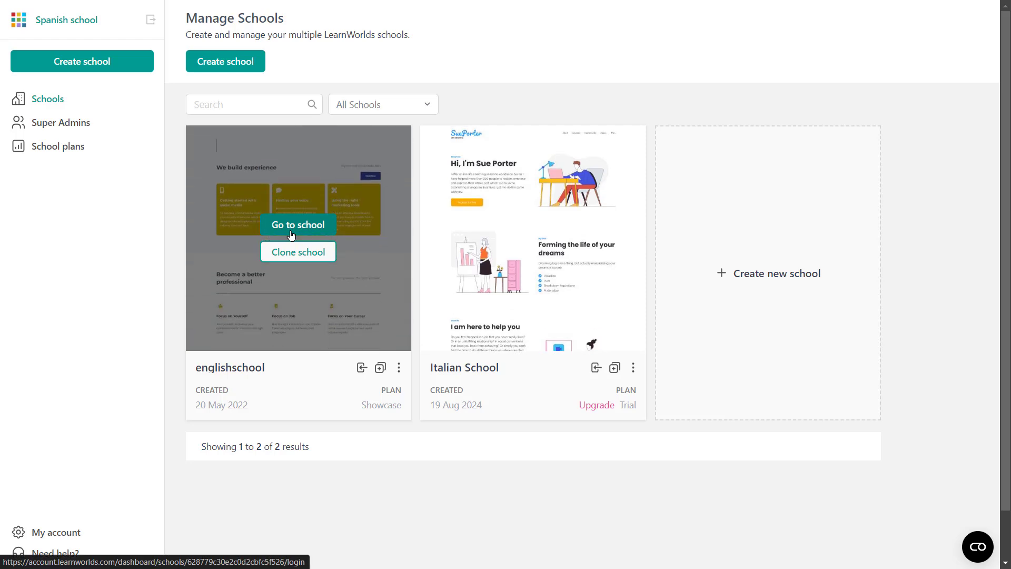
{"action": "left_click", "coordinate": [291, 254]}
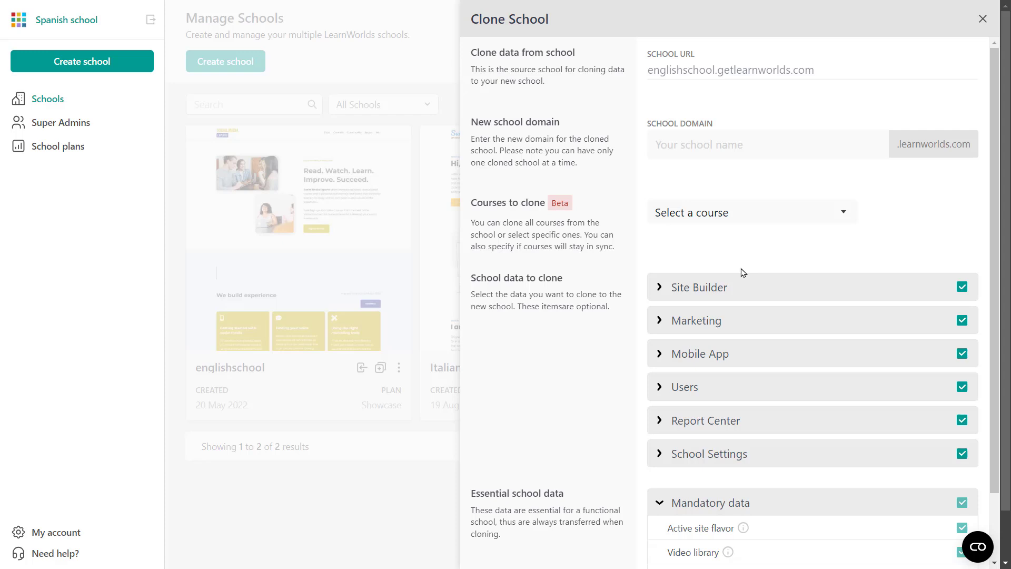
{"action": "left_click", "coordinate": [675, 140]}
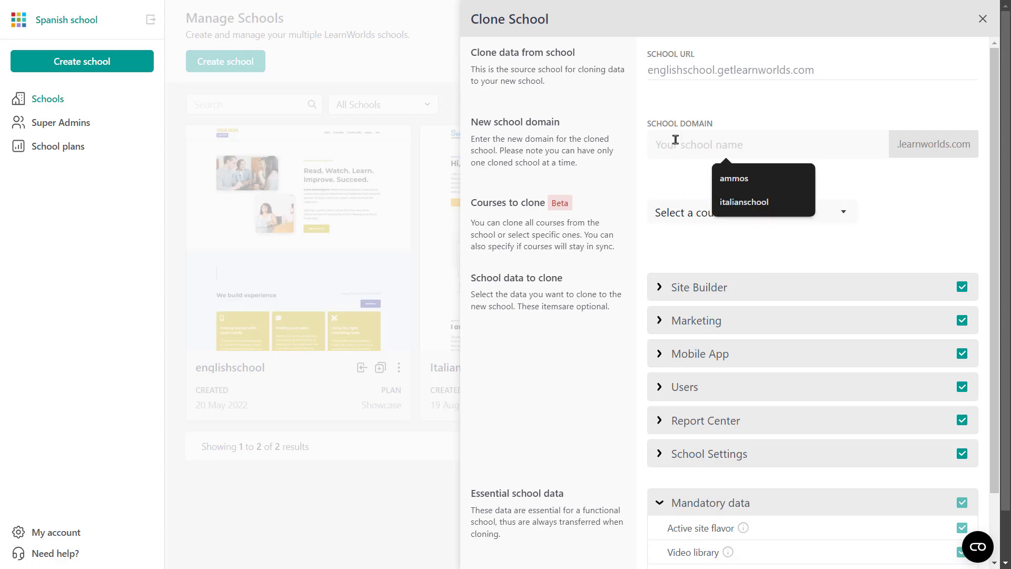
{"action": "type", "text": "english"}
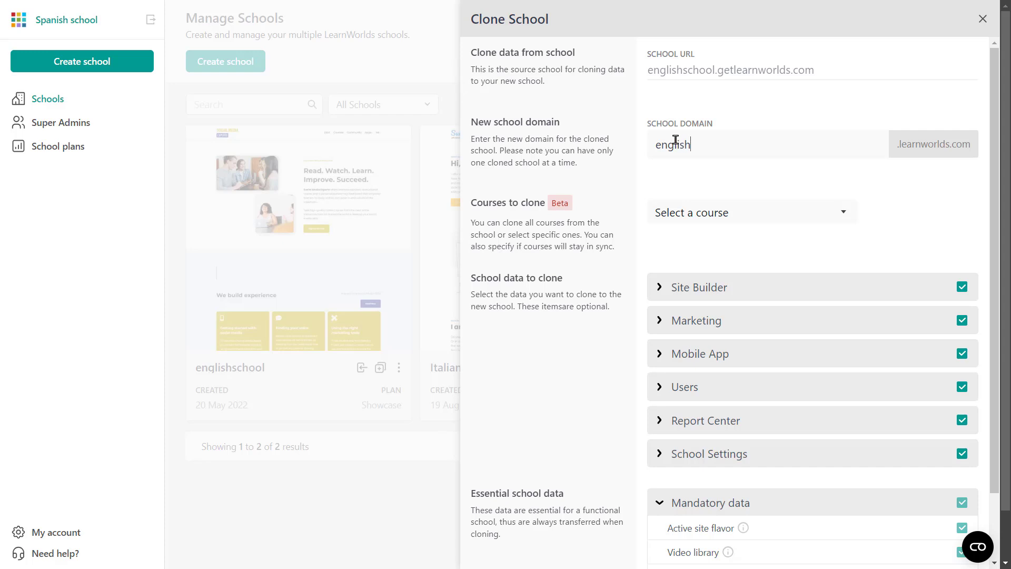
{"action": "type", "text": "schoolvol2"}
Choose Fast English as the only course to clone and turn on SYNC.
{"action": "left_click", "coordinate": [824, 216]}
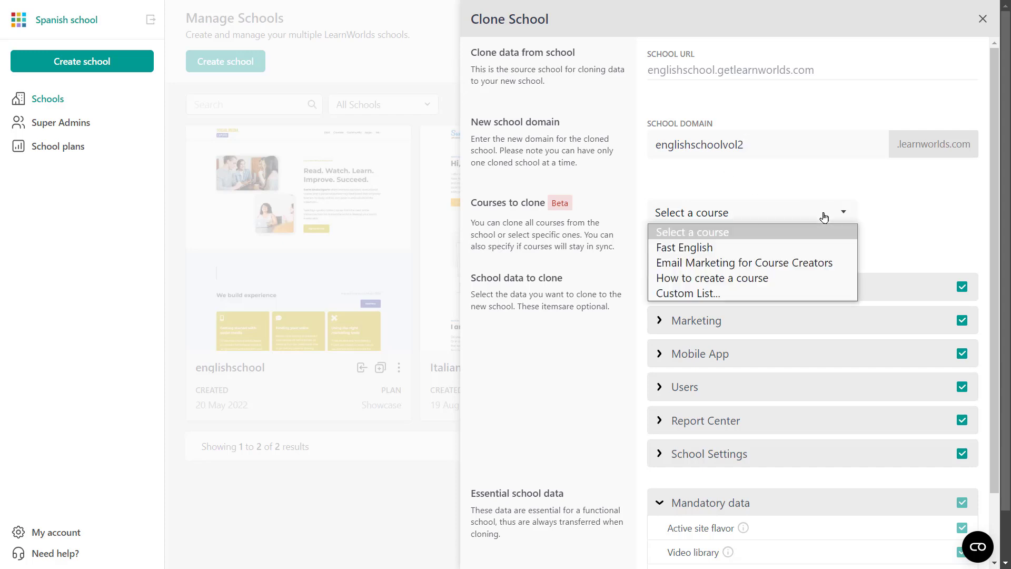
{"action": "left_click", "coordinate": [820, 247]}
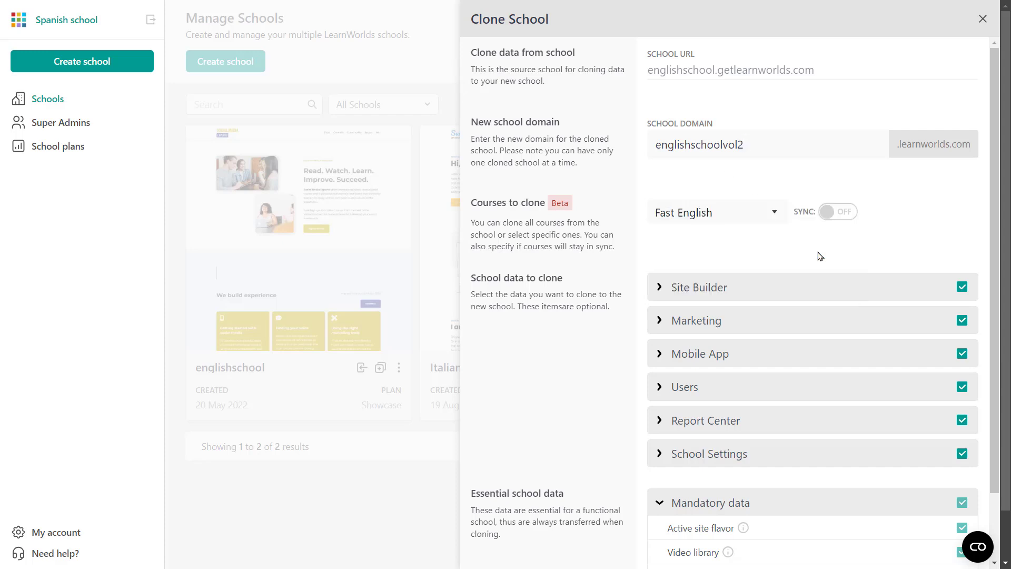
{"action": "left_click", "coordinate": [828, 212]}
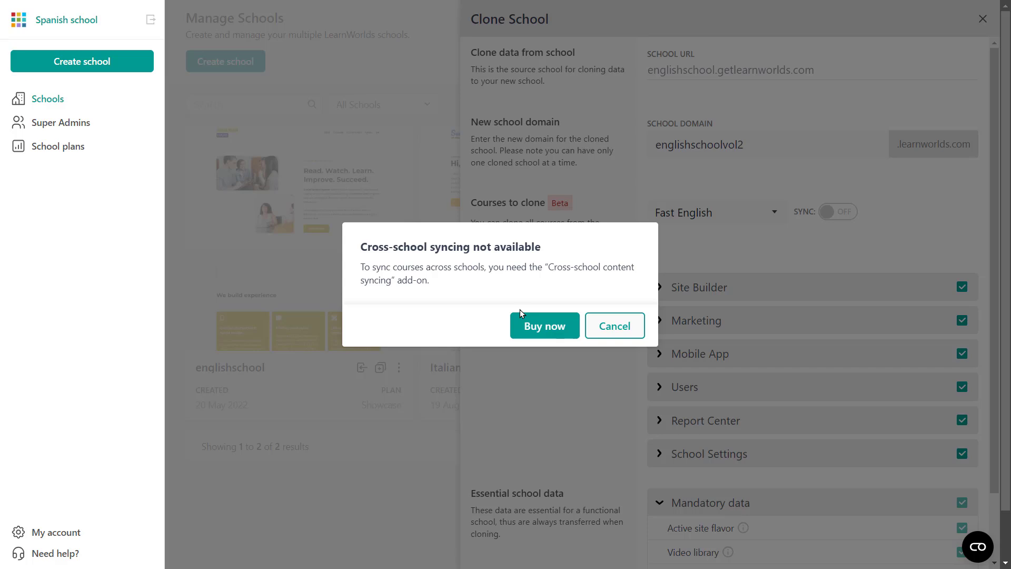
Go to Buy now and find Schools Content Syncing at $149.00/Month in the add-ons.
{"action": "left_click", "coordinate": [558, 332]}
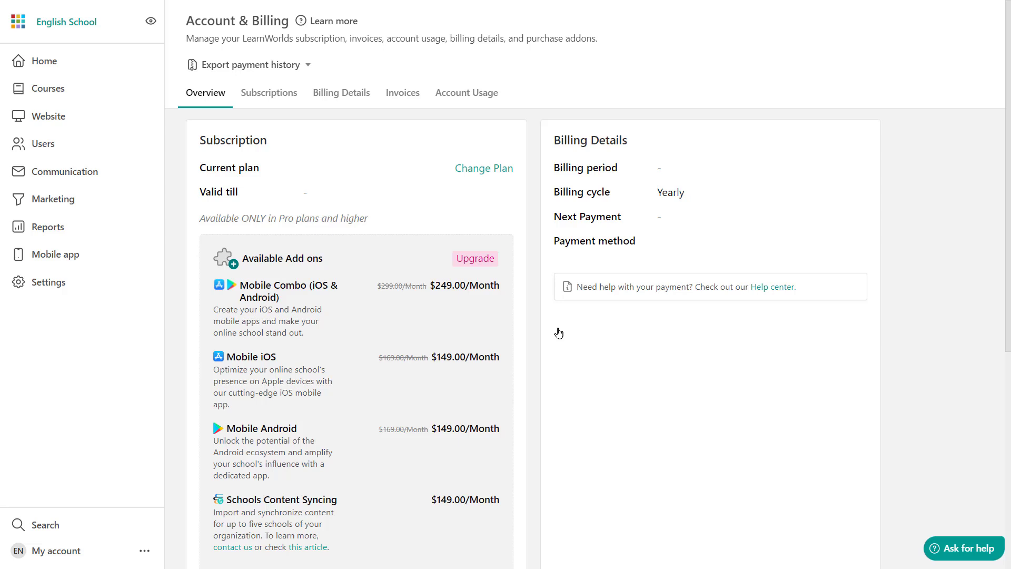
{"action": "scroll", "coordinate": [295, 474], "scroll_direction": "down", "scroll_amount": 3}
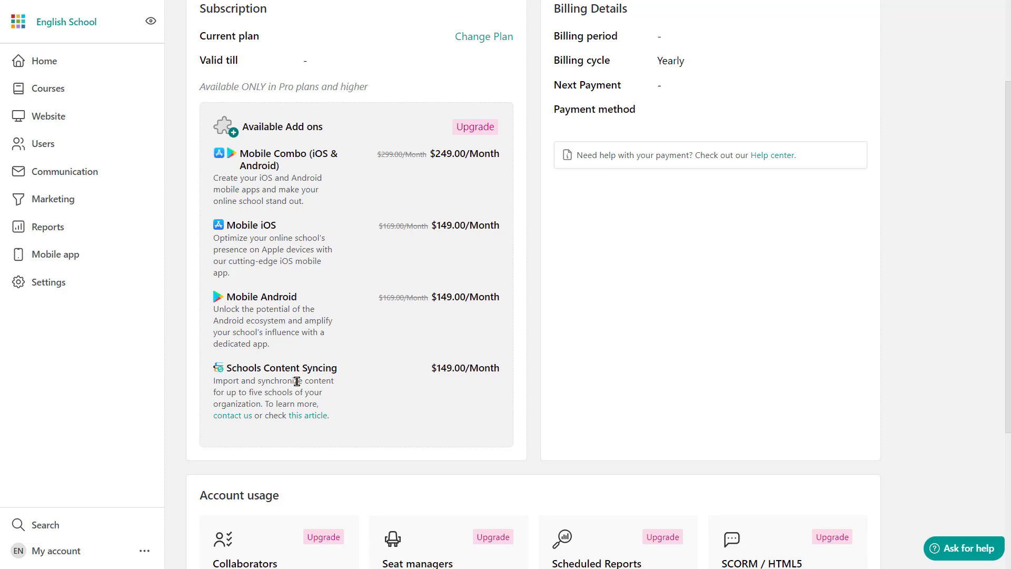